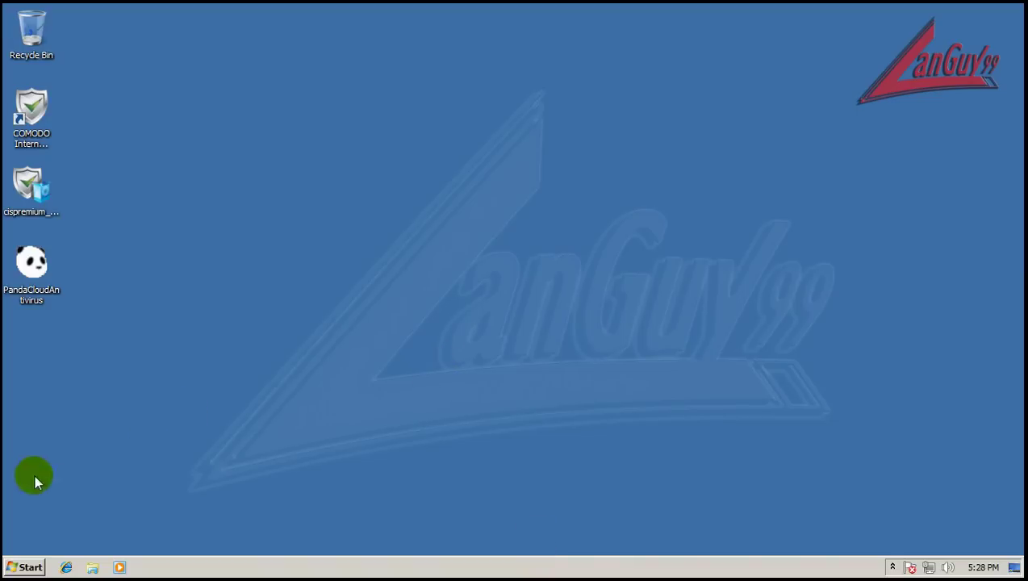
- Open Internet Explorer, postpone its first-run setup, and enlarge and reposition the browser window
click(67, 568)
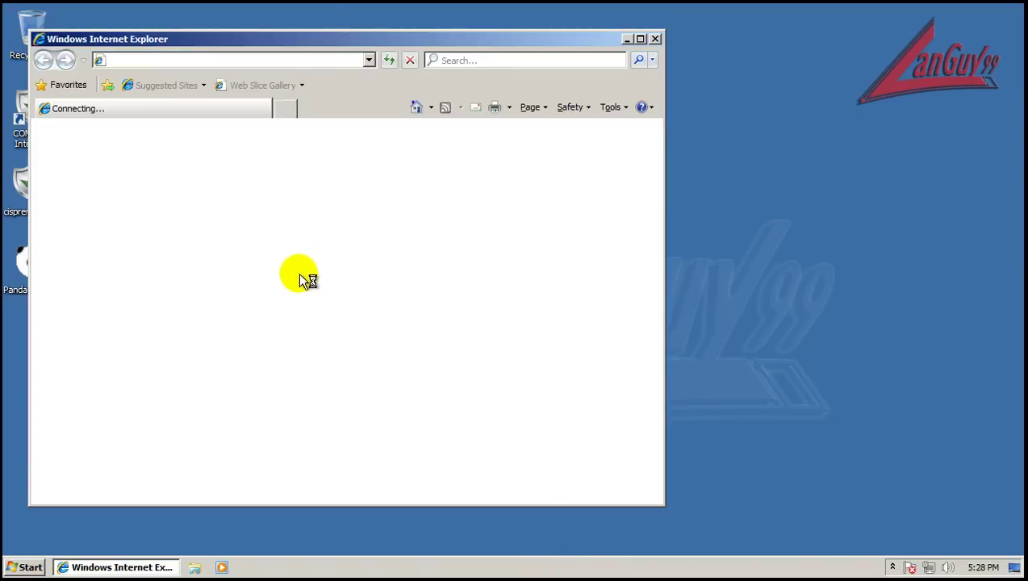
drag(345, 39, 477, 55)
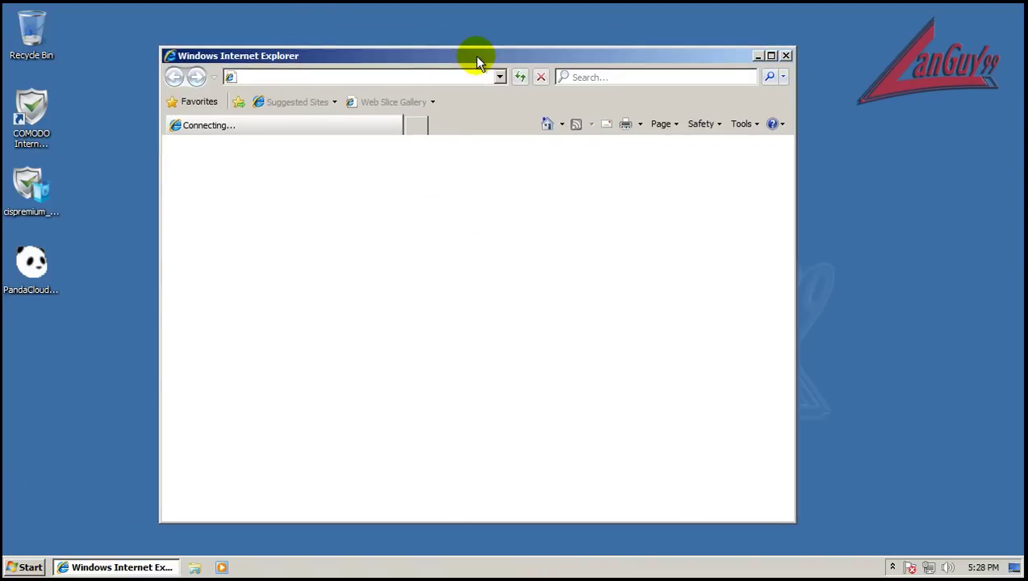
click(429, 76)
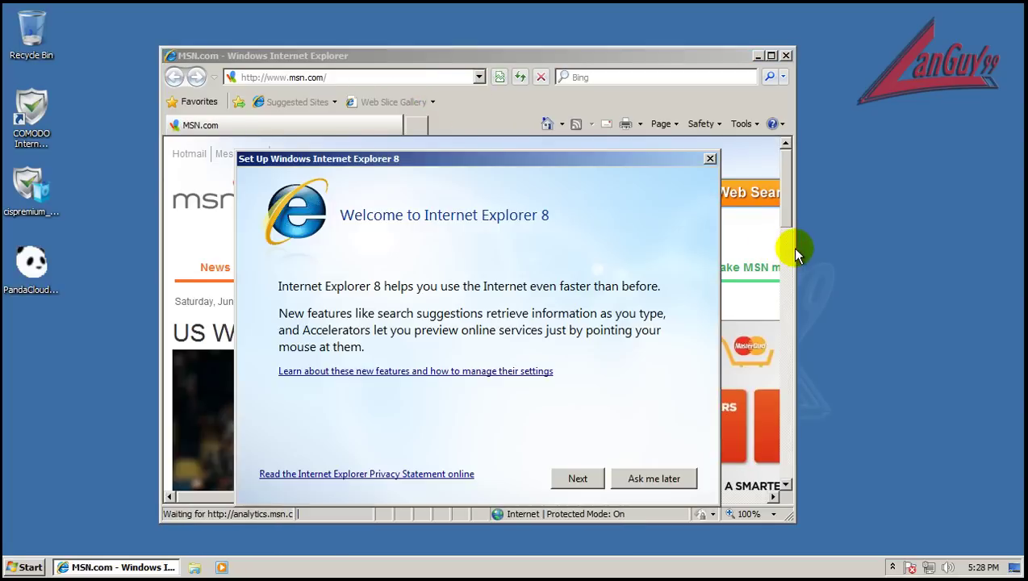
click(658, 476)
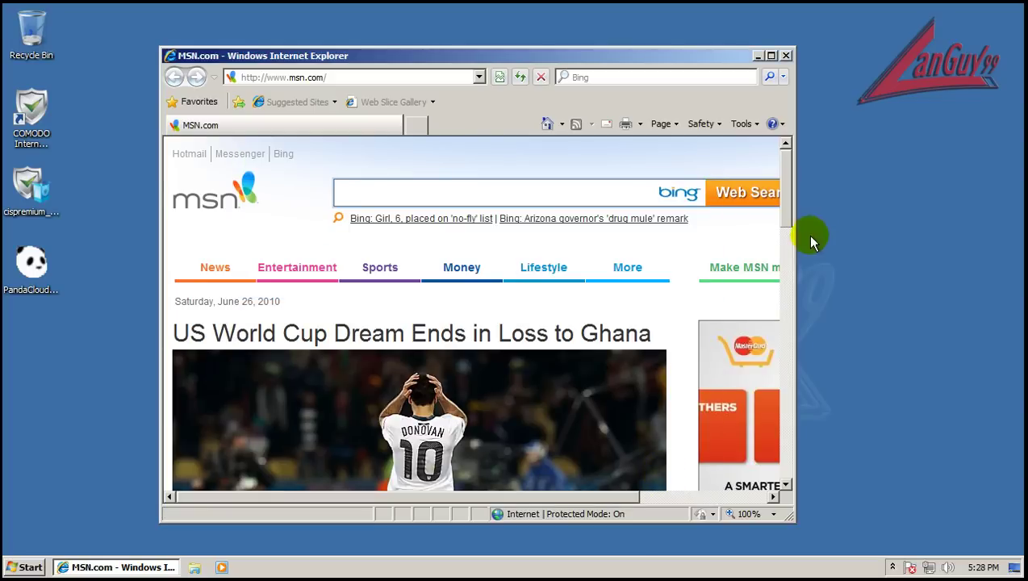
drag(795, 239, 895, 227)
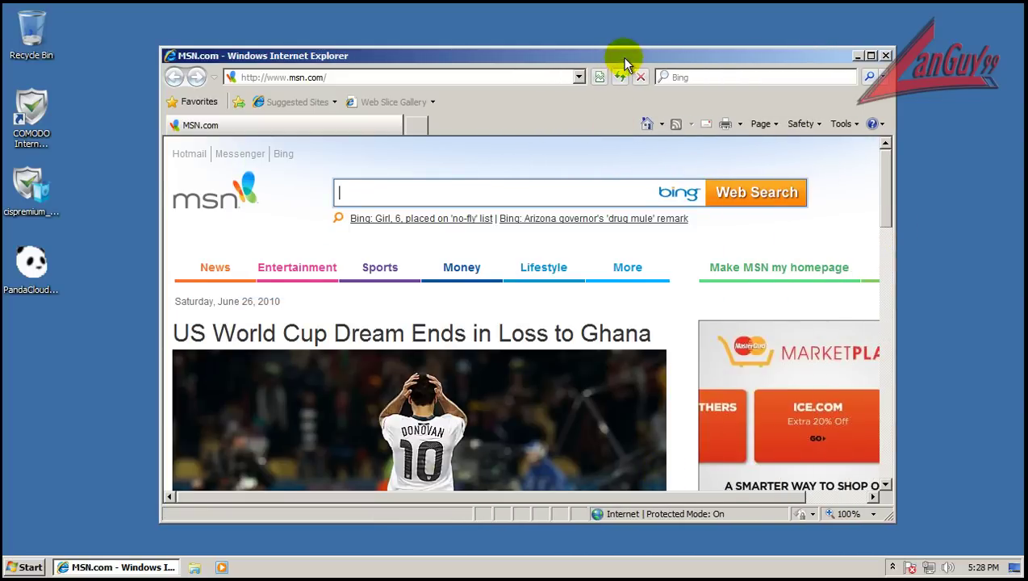
drag(627, 64, 558, 71)
- Search Bing for "corbitek" and open the Corbitek Software website from the results
click(643, 83)
text(co)
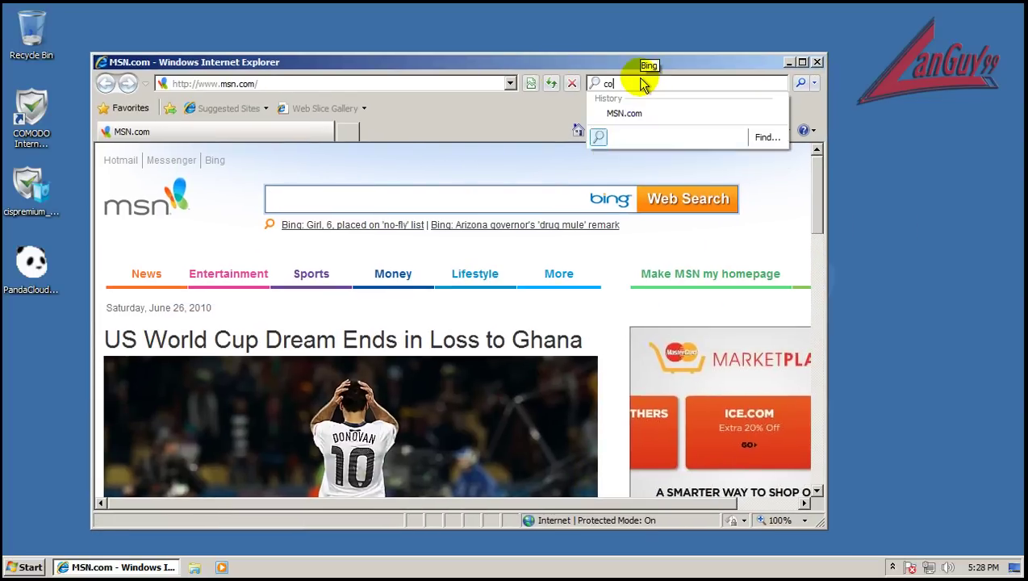
text(rbitek)
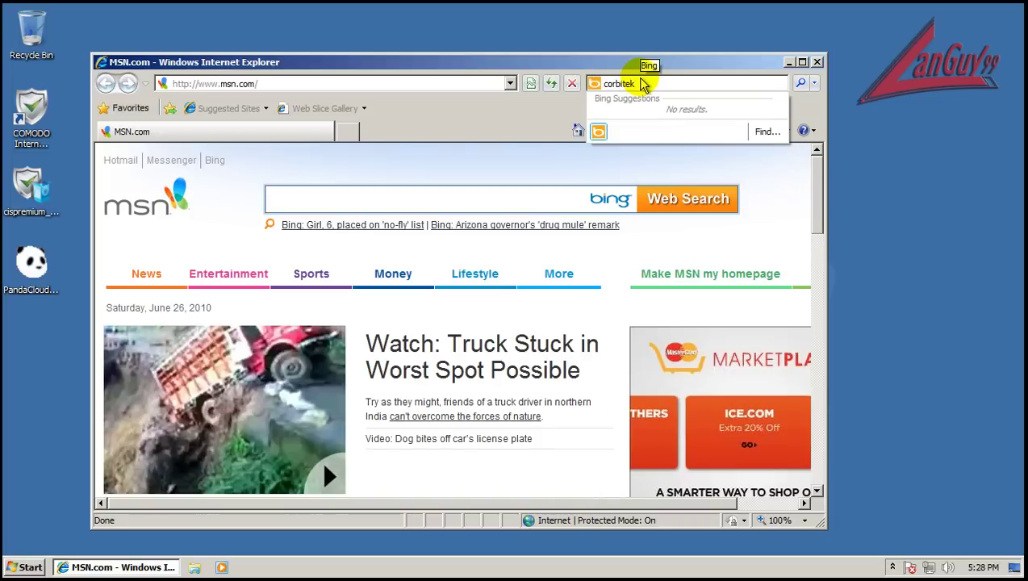
key(Return)
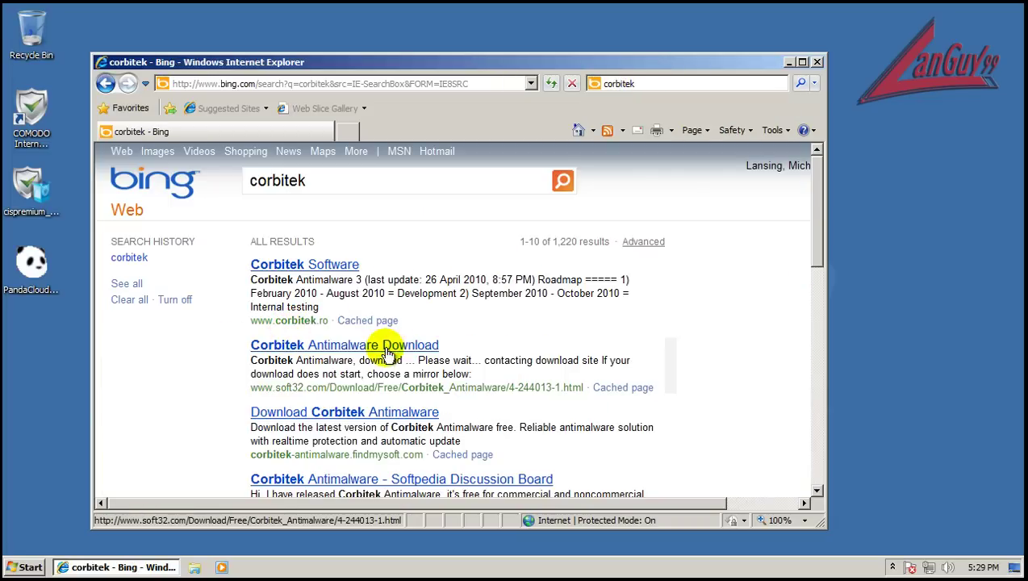
click(345, 266)
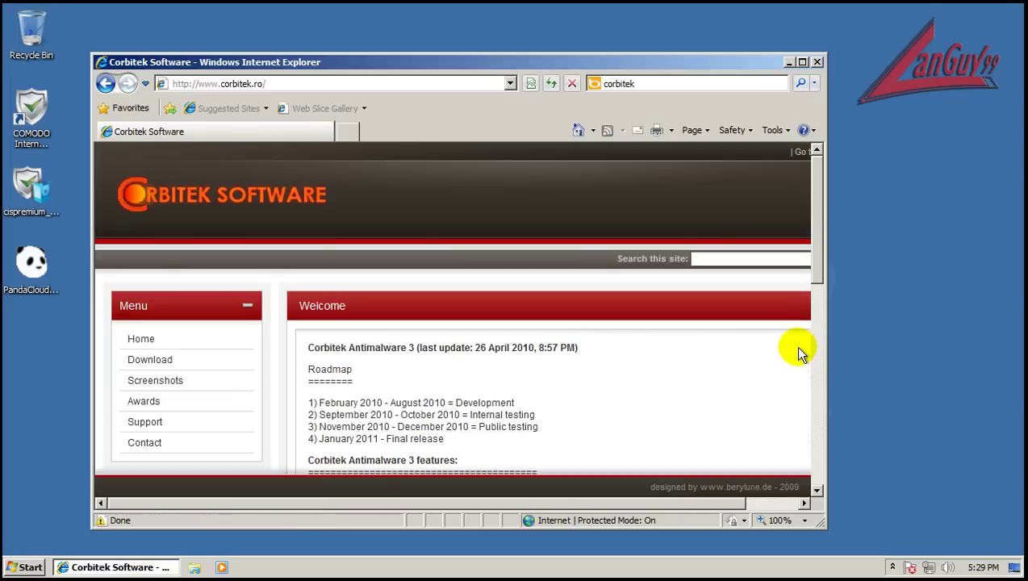
- Widen the browser window, go to the Corbitek download page, and download and run the Corbitek Antimalware 2 Beta setup
drag(825, 344, 947, 344)
drag(936, 265, 935, 305)
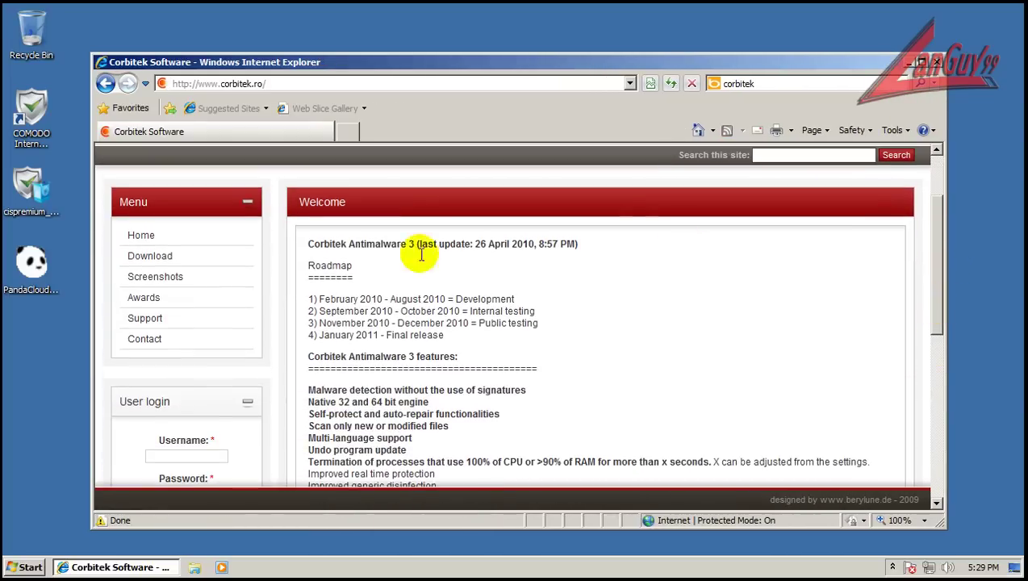
click(161, 256)
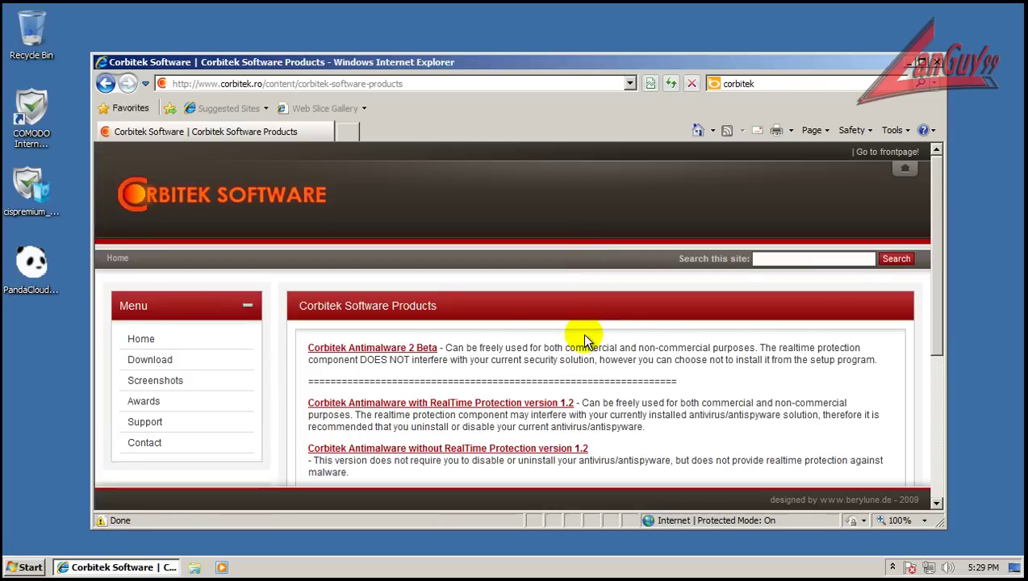
scroll(581, 337, down, 1)
click(405, 295)
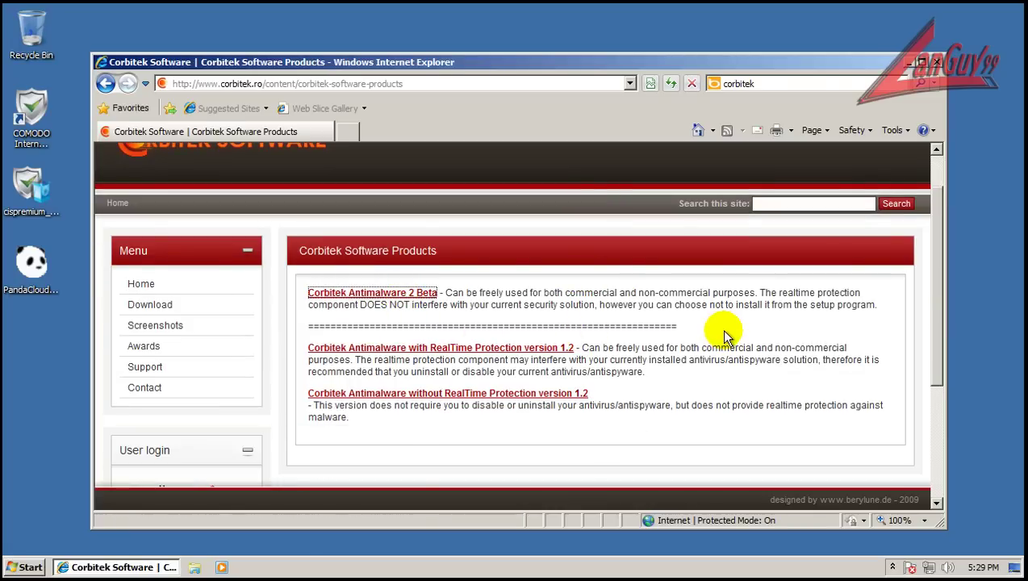
click(490, 295)
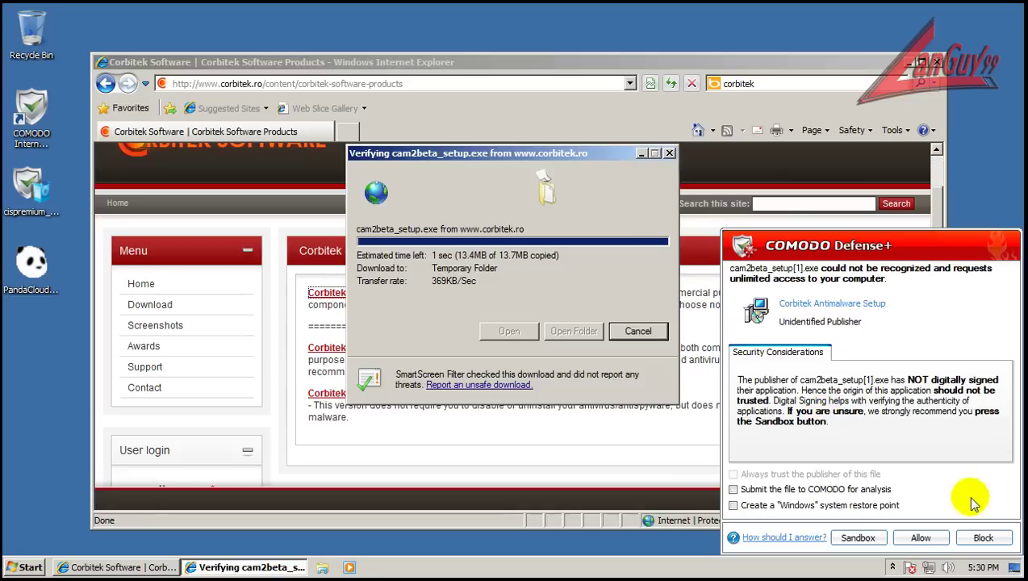
- Block the Corbitek Antimalware setup in the COMODO Defense+ alert and close the browser
click(986, 541)
click(649, 278)
click(935, 64)
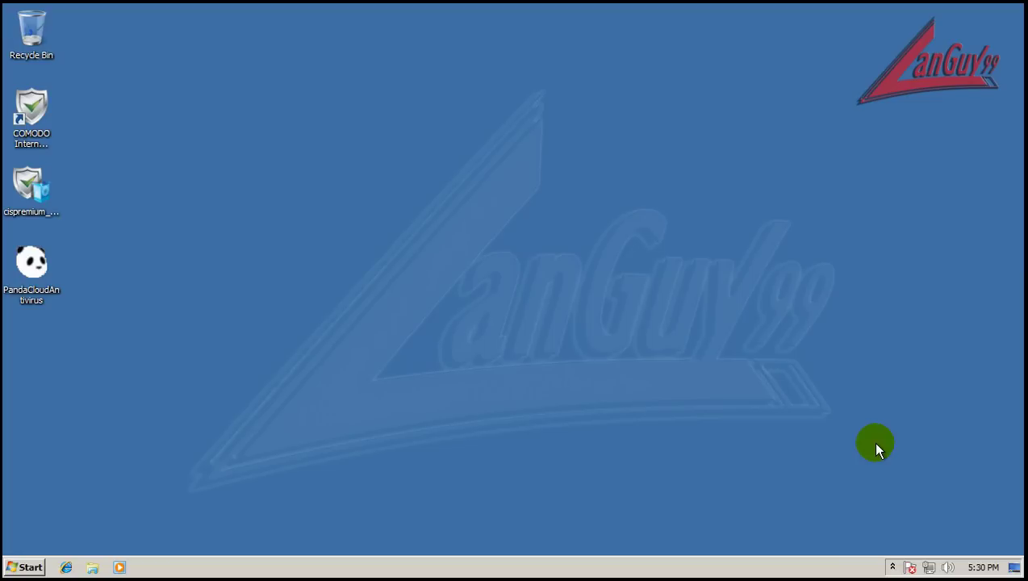
- Open COMODO Internet Security, view the My Trusted Software Vendors list under Defense+, and close the program
click(893, 567)
double_click(878, 505)
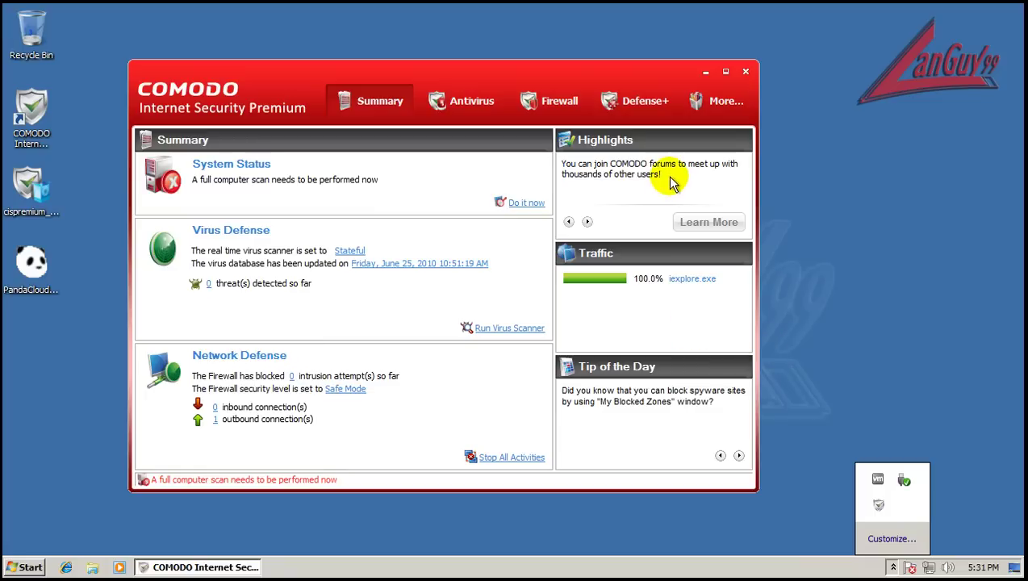
click(645, 100)
click(642, 204)
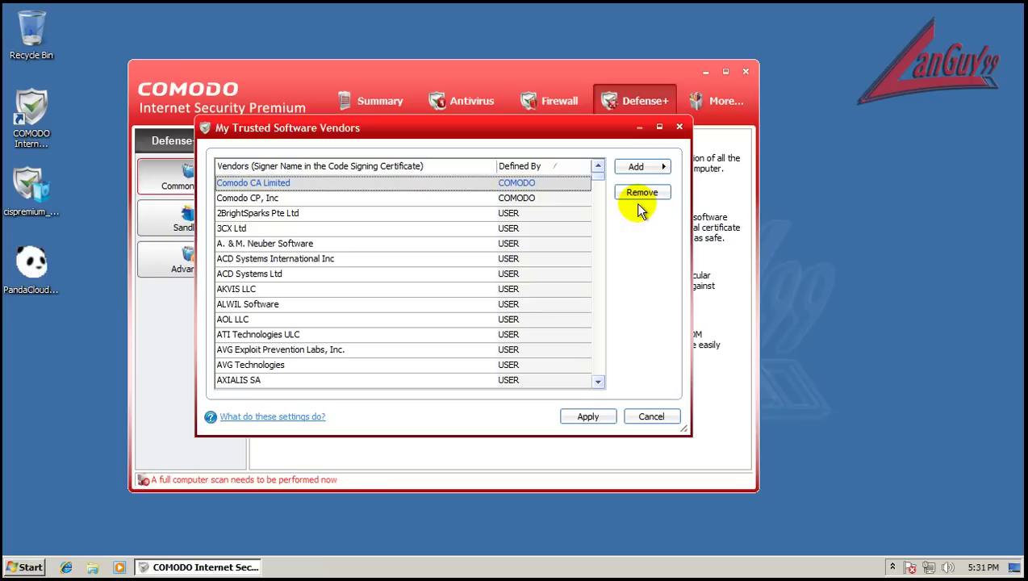
click(662, 418)
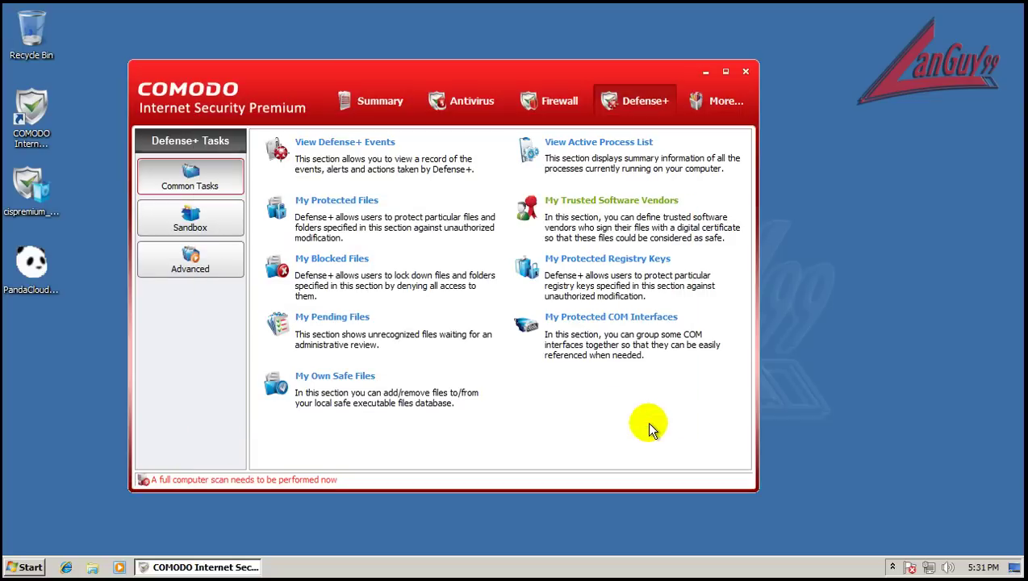
click(744, 71)
click(32, 261)
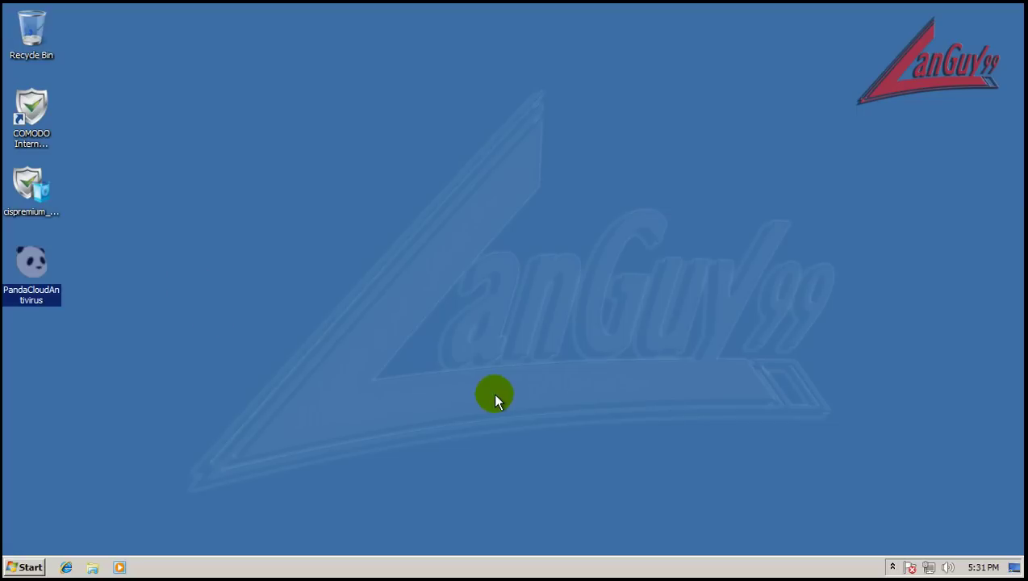
- Reopen COMODO Internet Security and look for the Panda entries in the My Trusted Software Vendors list
click(893, 568)
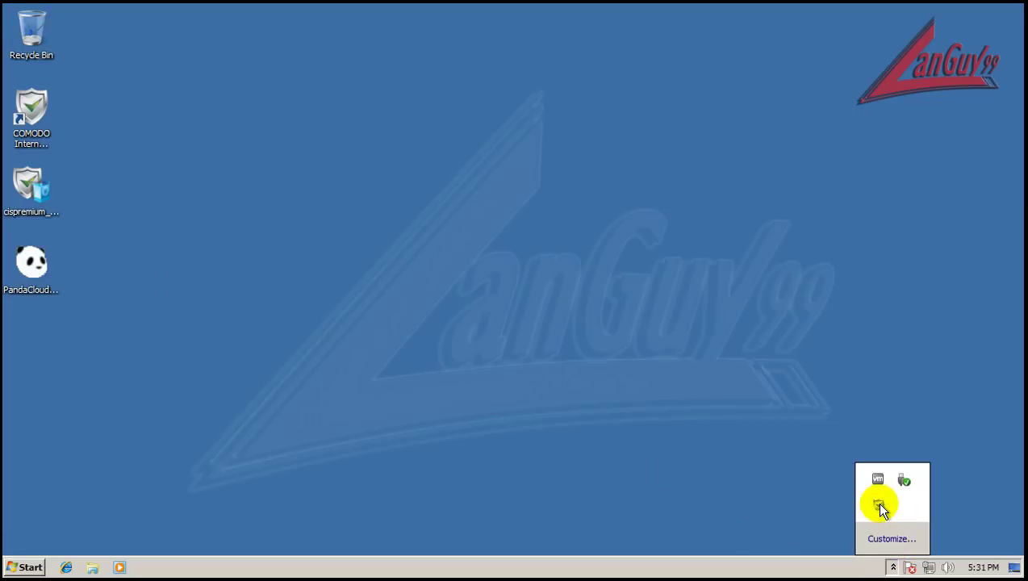
double_click(880, 506)
click(610, 199)
drag(601, 172, 610, 316)
scroll(443, 268, up, 5)
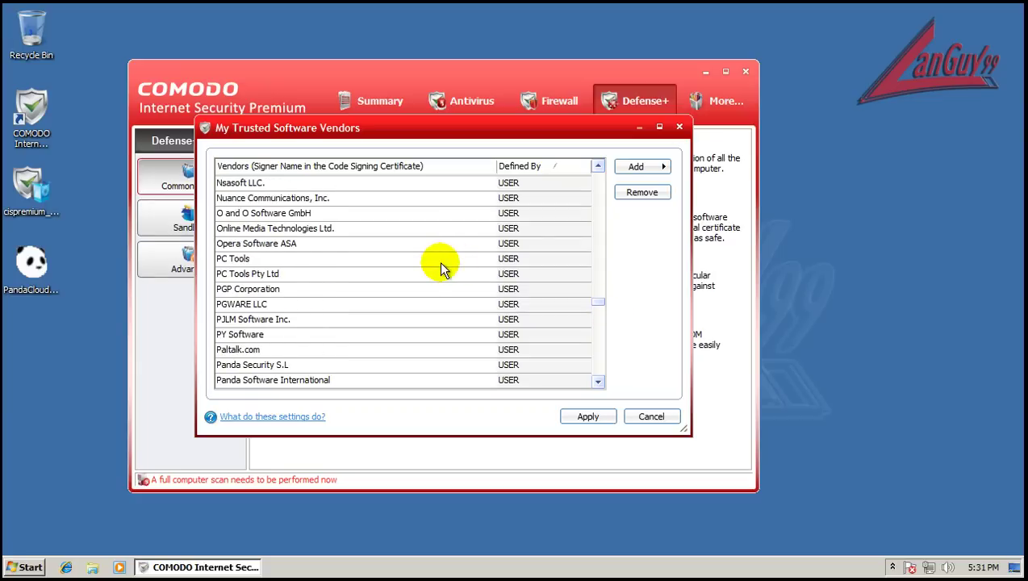
scroll(441, 269, down, 1)
click(300, 336)
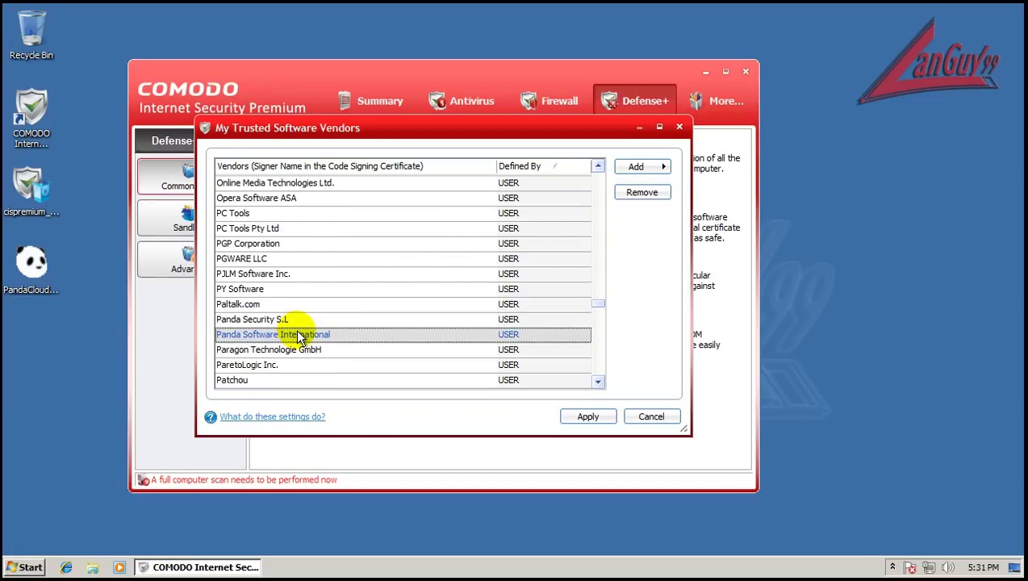
click(650, 418)
click(744, 73)
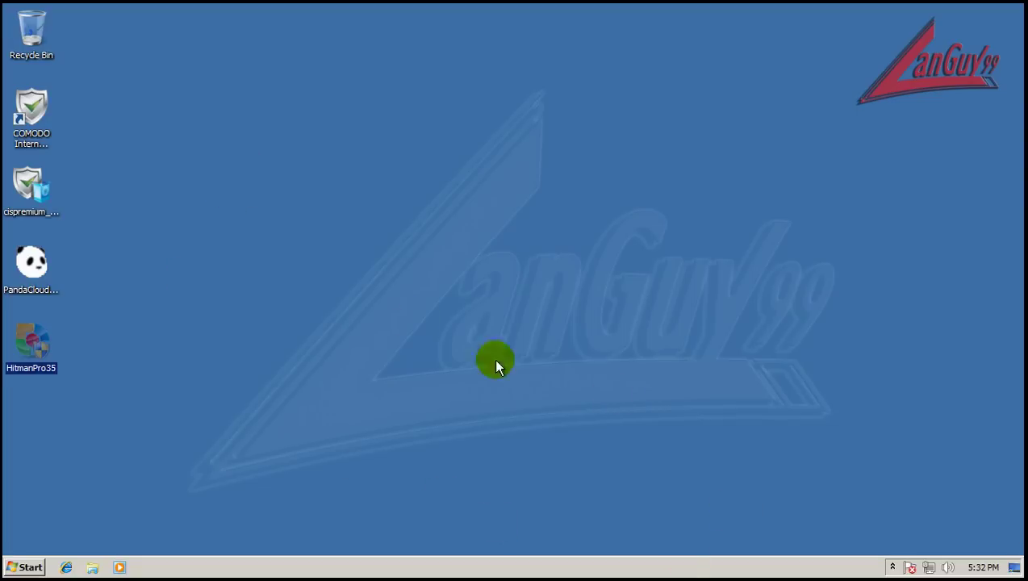
- Launch HitmanPro35 from the desktop and block its request for unlimited access in the COMODO Defense+ alert
click(356, 282)
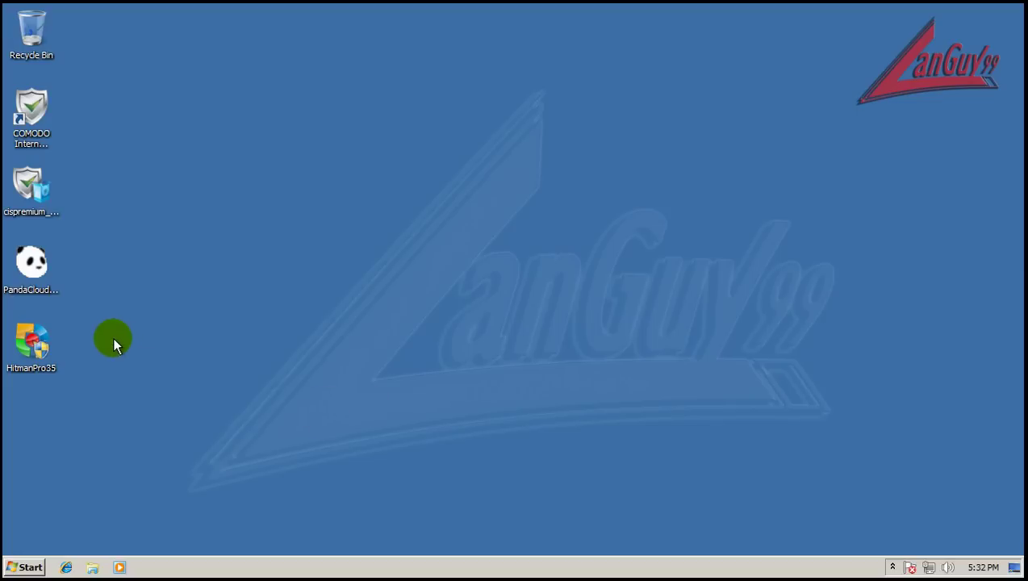
double_click(37, 347)
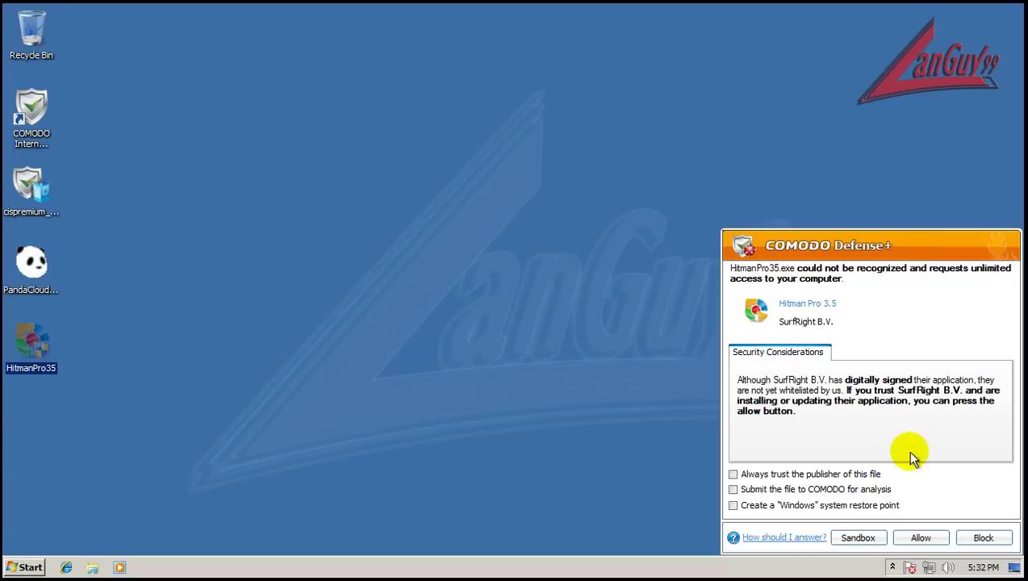
click(984, 537)
click(713, 297)
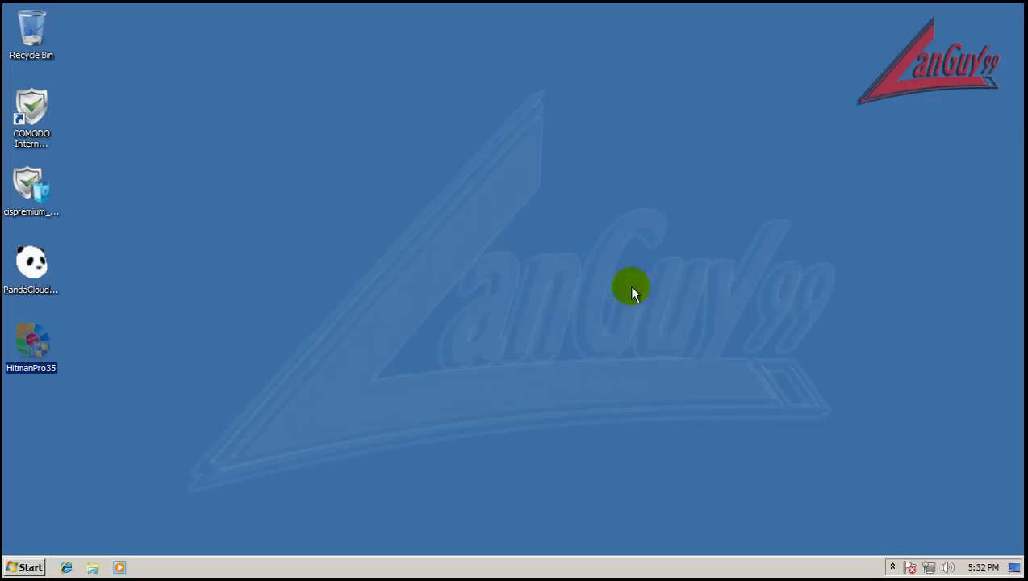
- Run the PandaCloudAntivirus installer, allow it through User Account Control, and install it in English without the Panda Security Toolbar
click(40, 265)
click(280, 257)
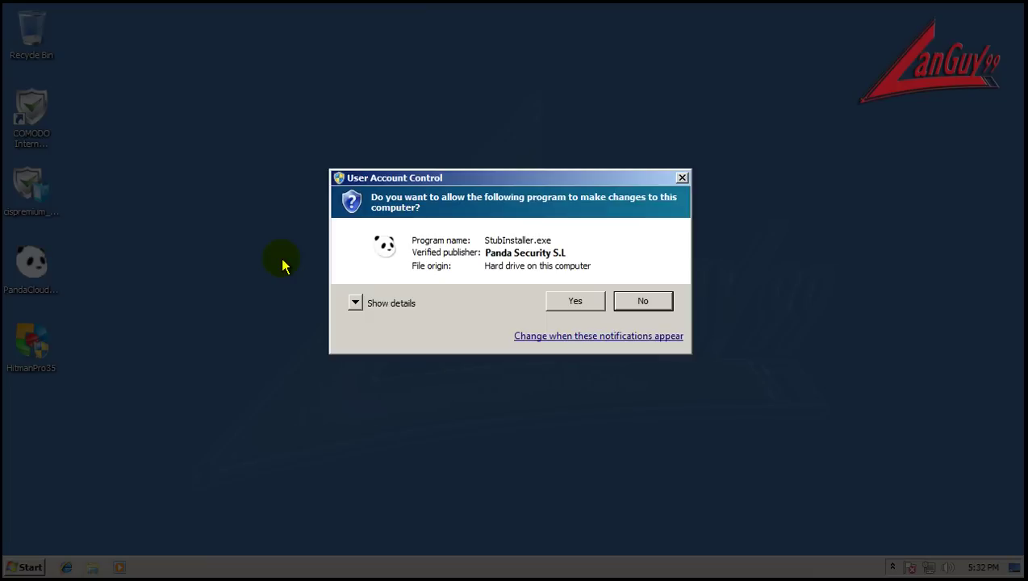
click(575, 301)
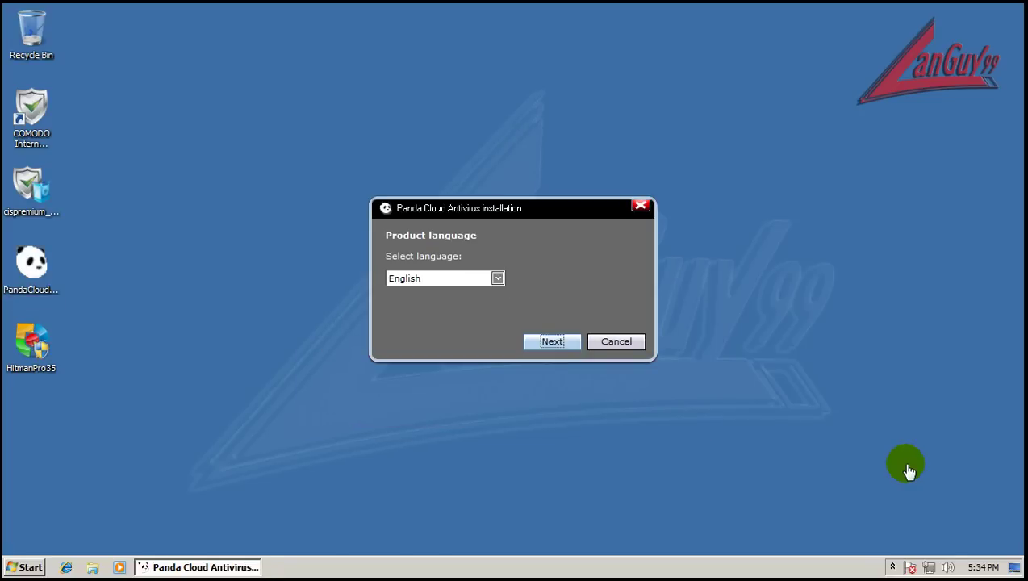
click(540, 333)
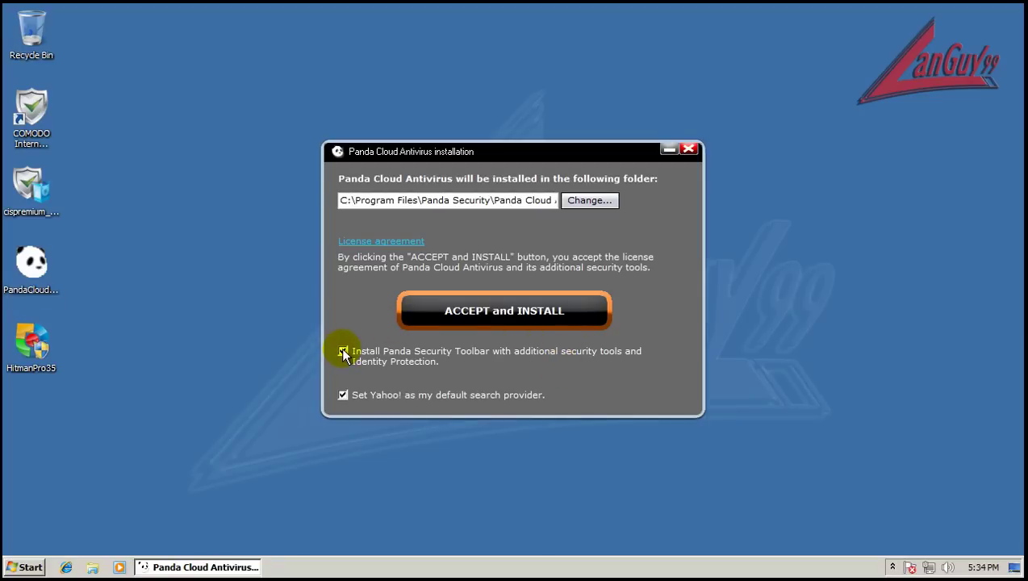
click(343, 353)
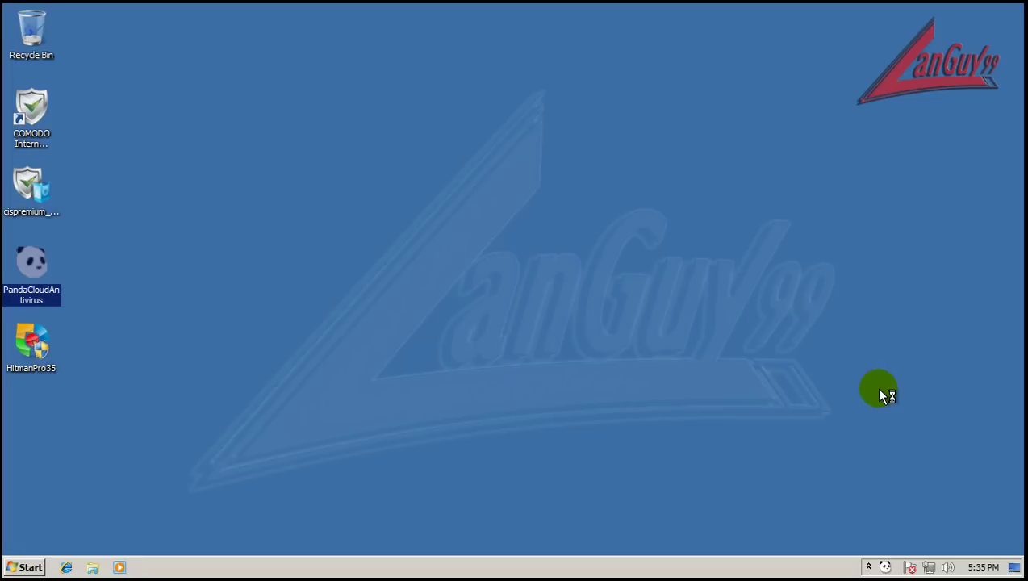
- Try to open the Panda Cloud Antivirus console and inspect the hidden notification area icons
click(868, 567)
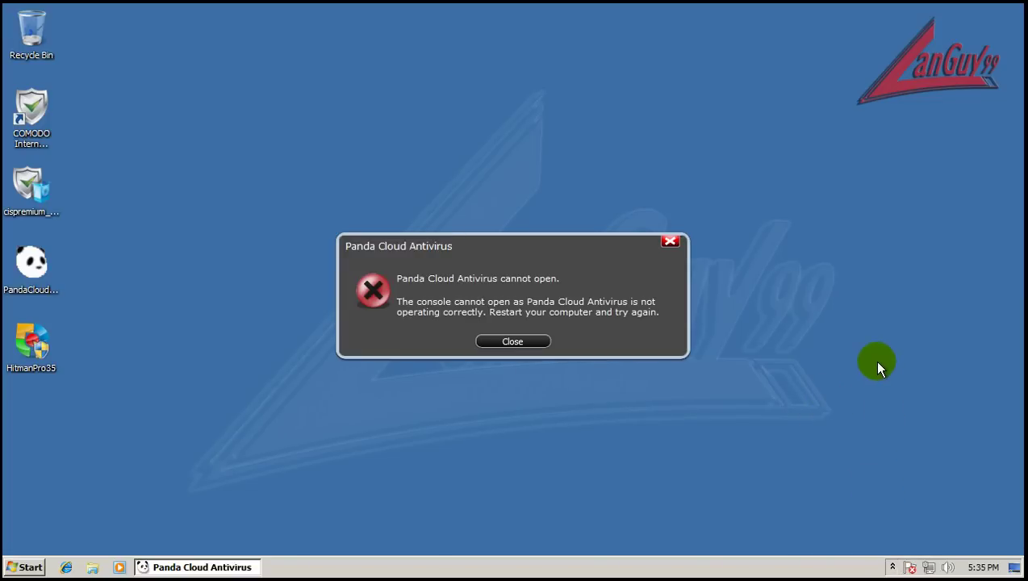
click(539, 346)
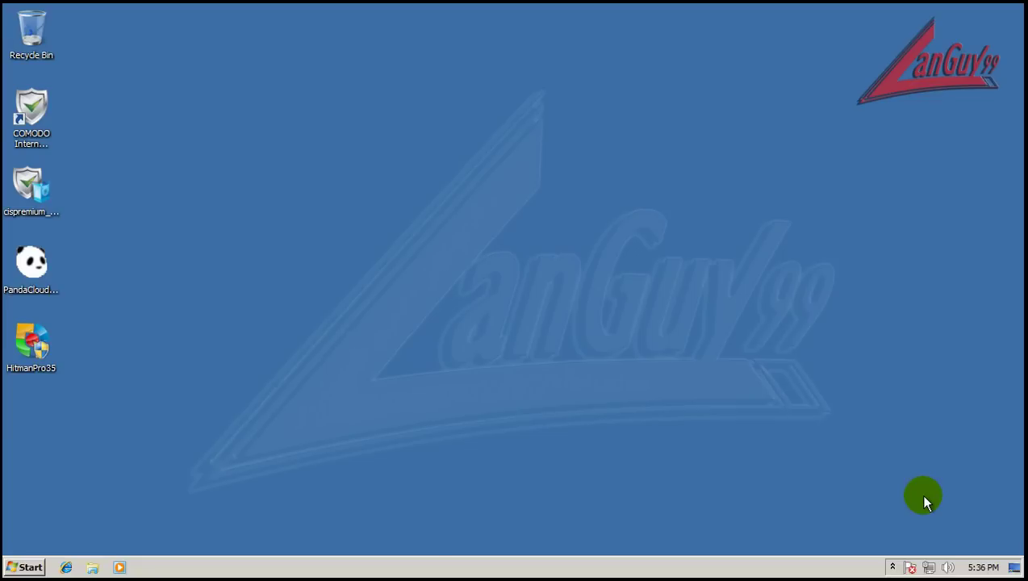
click(892, 568)
click(893, 568)
click(893, 567)
click(894, 568)
click(893, 567)
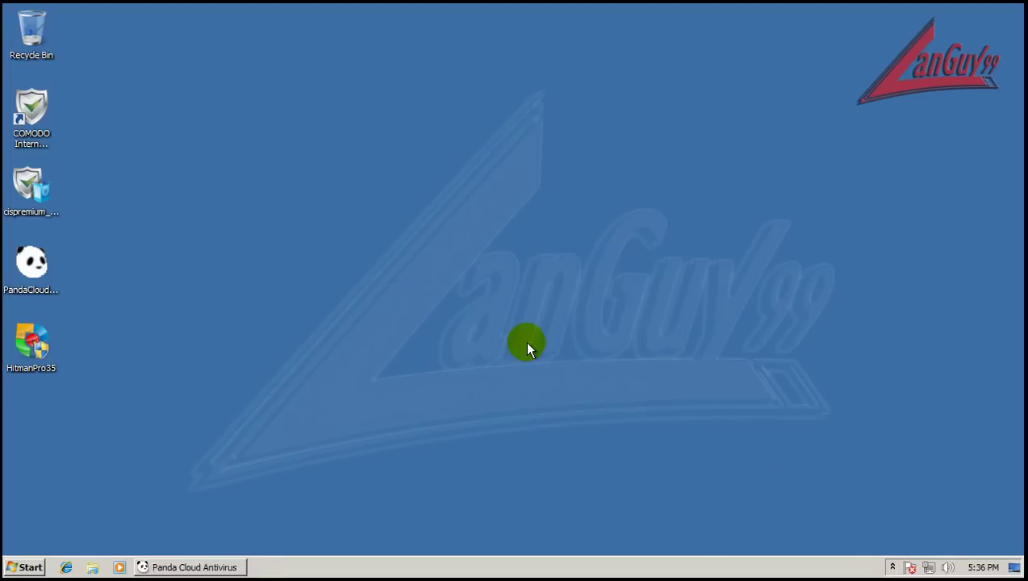
- Restart the computer
click(28, 566)
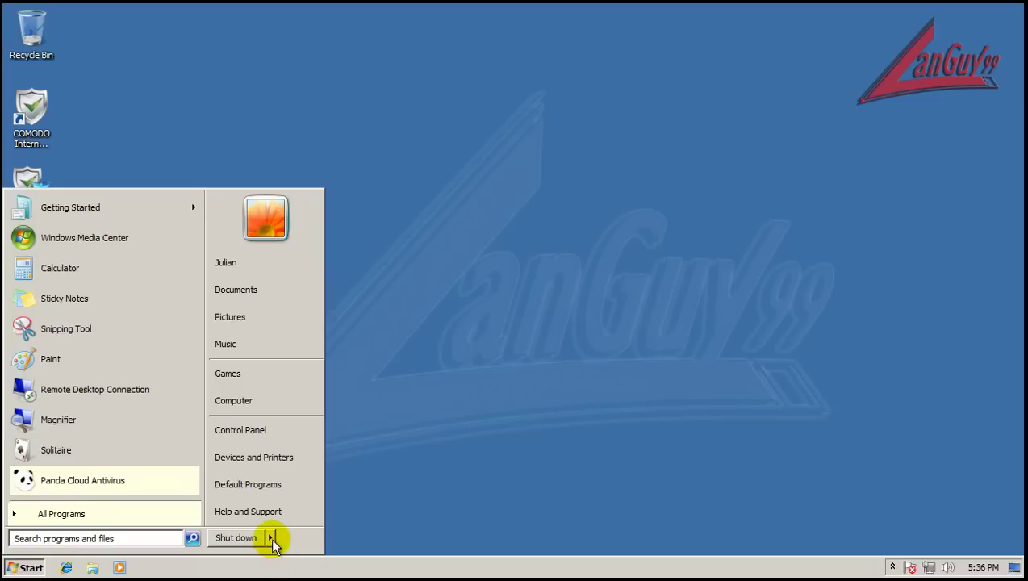
mouse_move(273, 544)
click(347, 516)
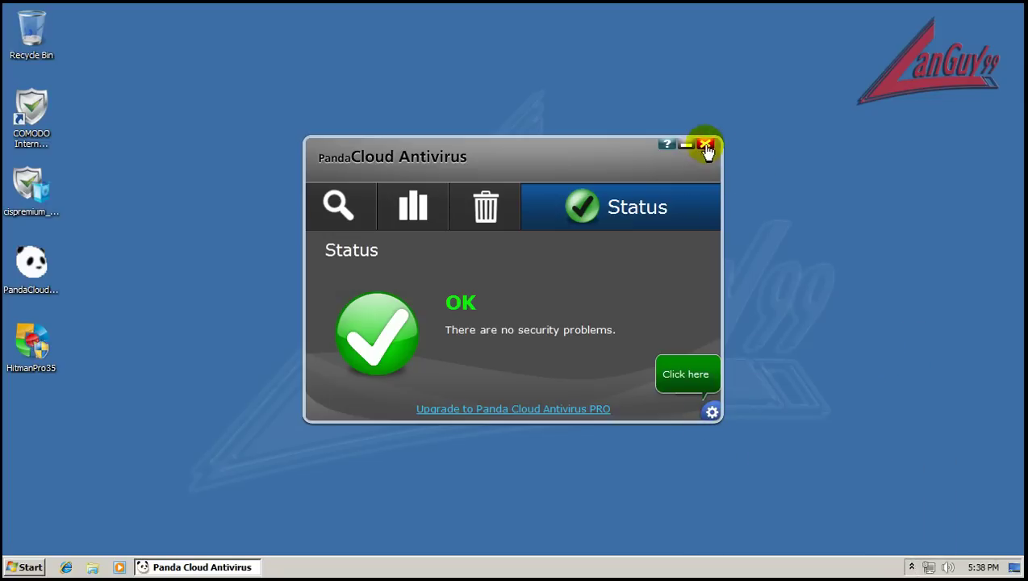
- Check the hidden notification icons, view Panda Cloud Antivirus's connection and USB vaccination settings, and close its console
click(705, 146)
click(912, 567)
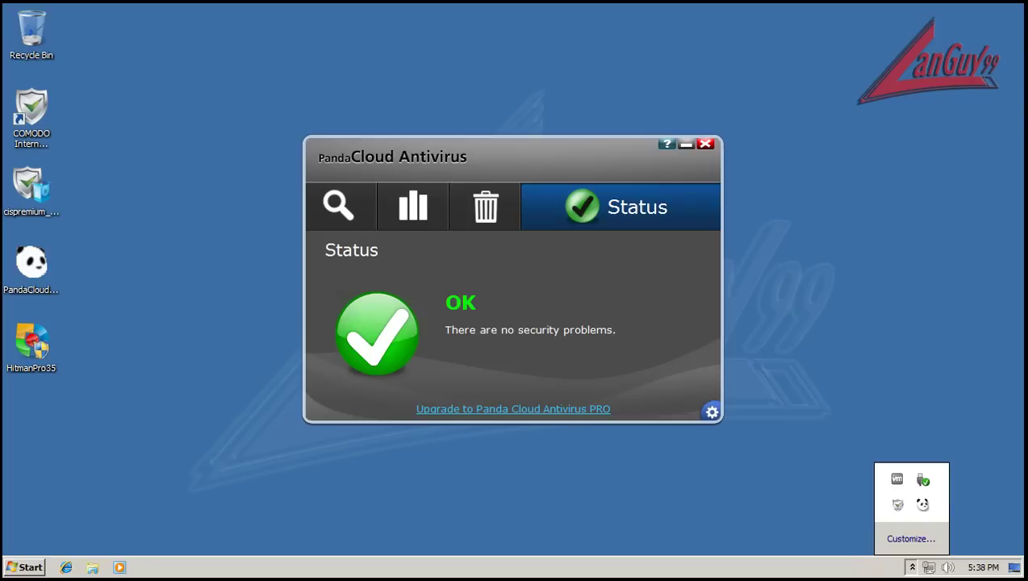
click(961, 316)
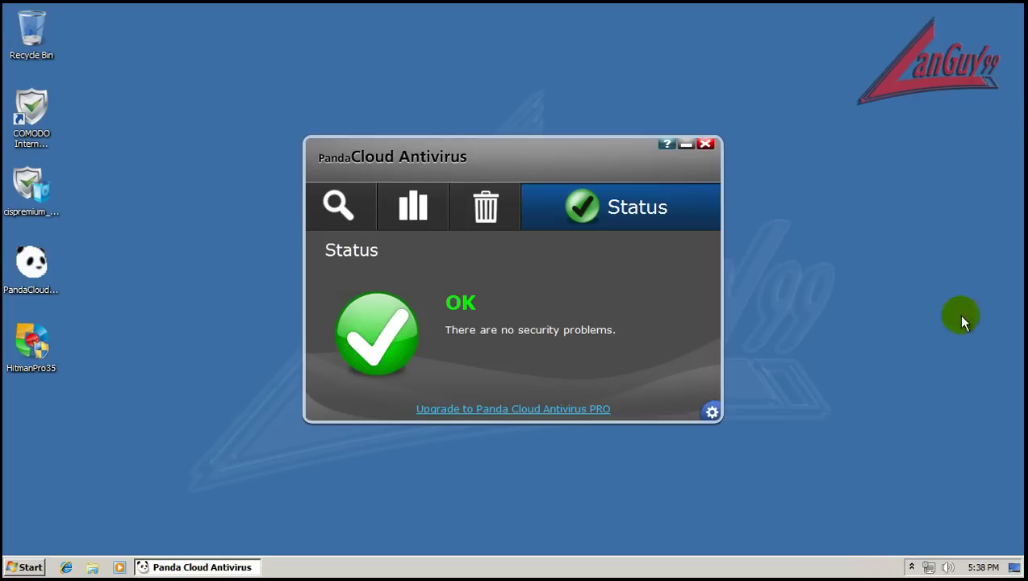
click(710, 415)
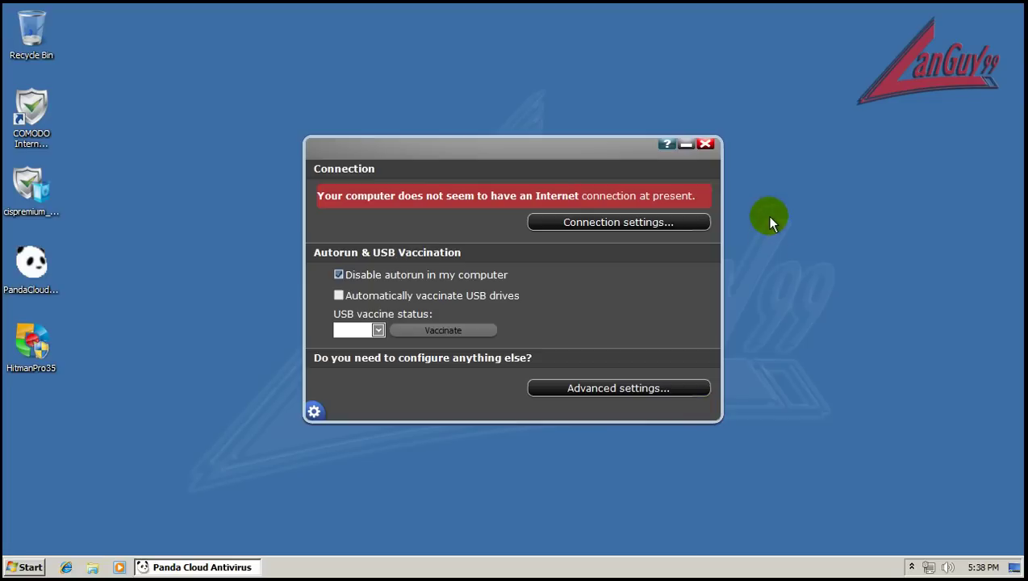
click(706, 143)
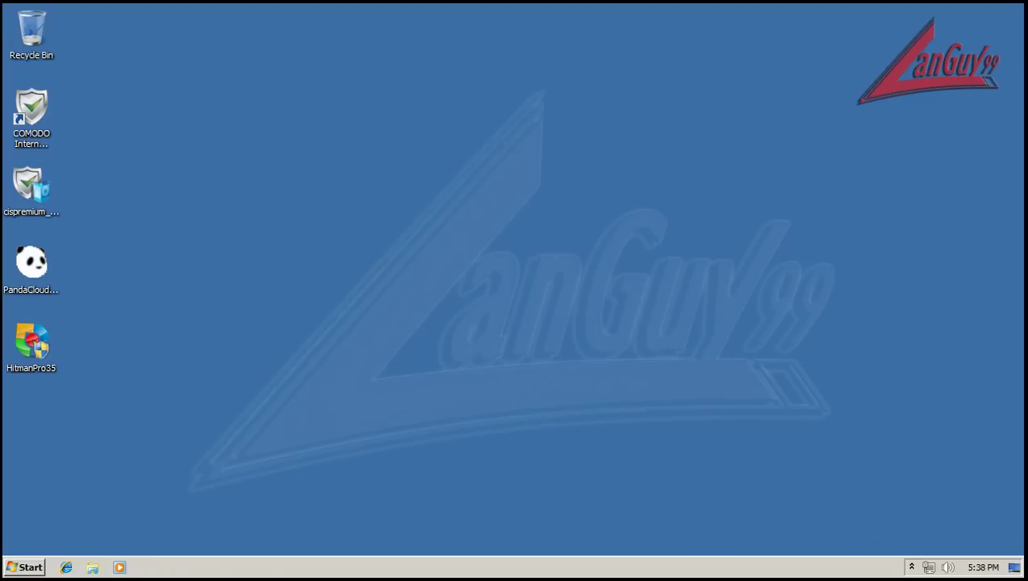